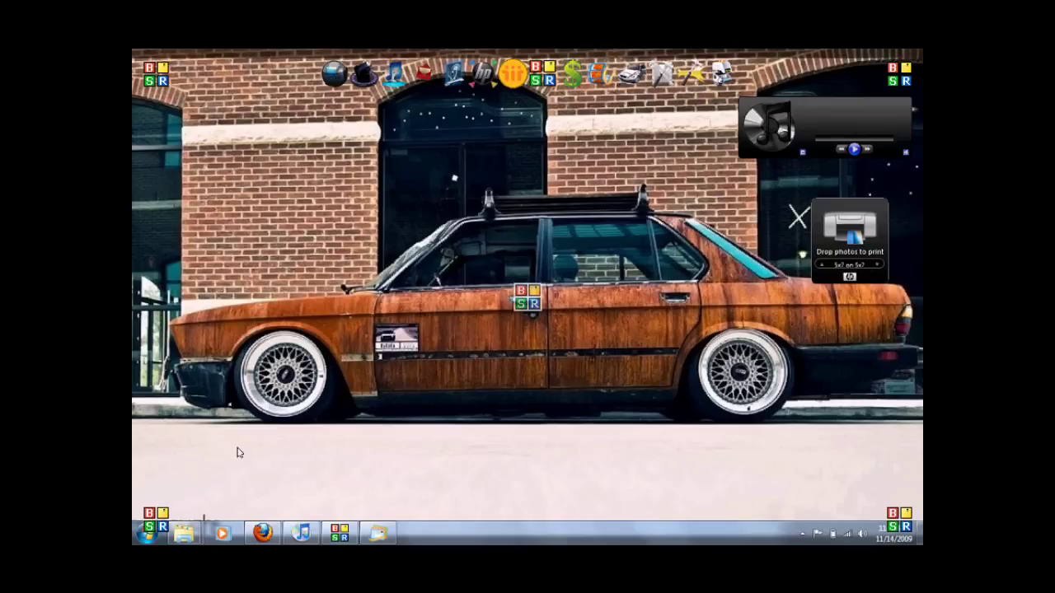
# - Open the Start menu from the desktop
pyautogui.click(153, 536)
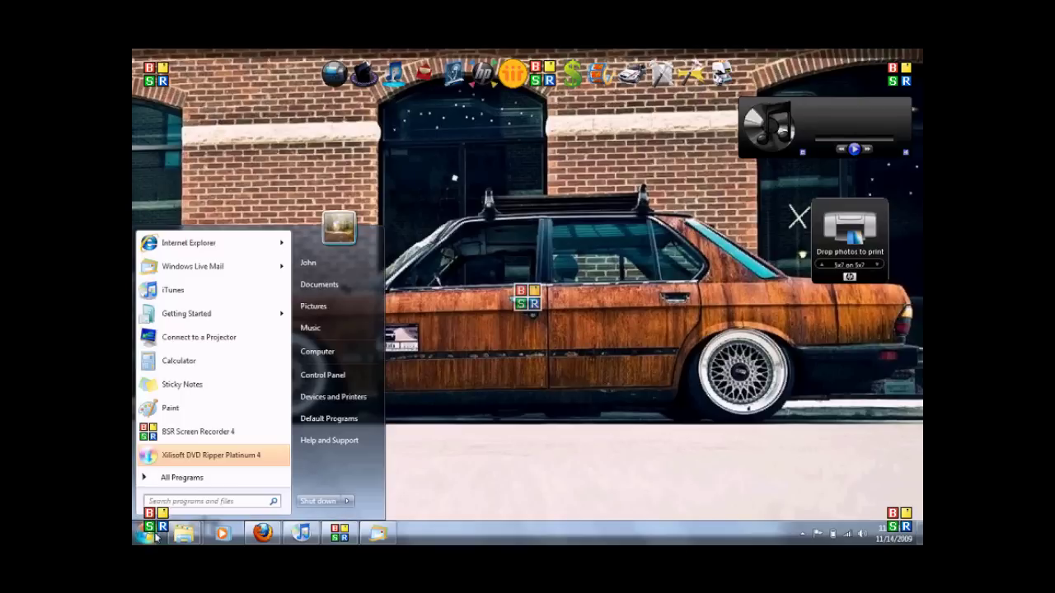
# - View the computer name and WORKGROUP in System Properties, then cancel out unchanged
pyautogui.rightClick(318, 352)
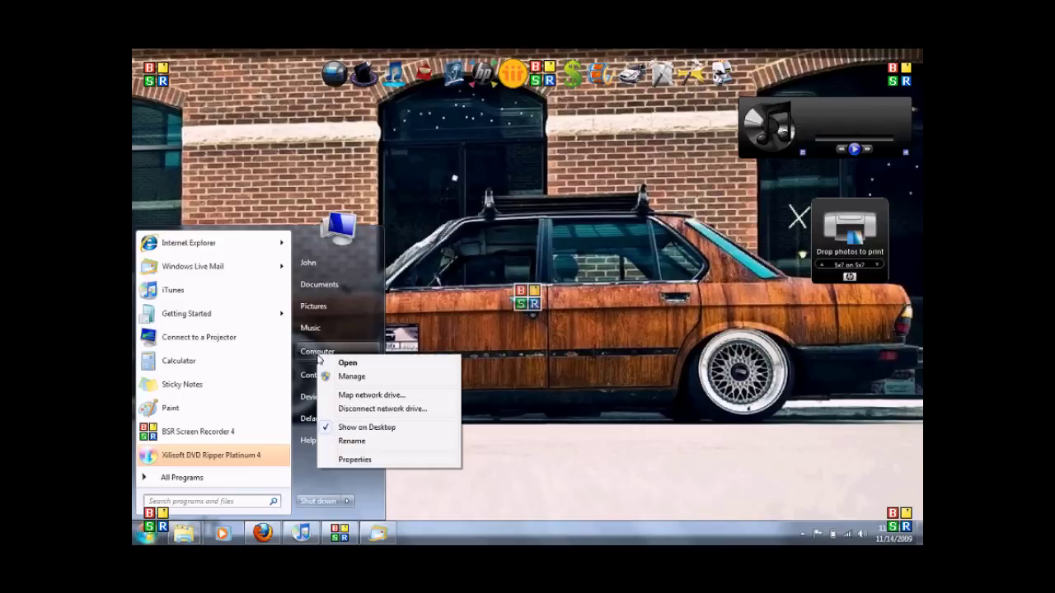
pyautogui.click(352, 459)
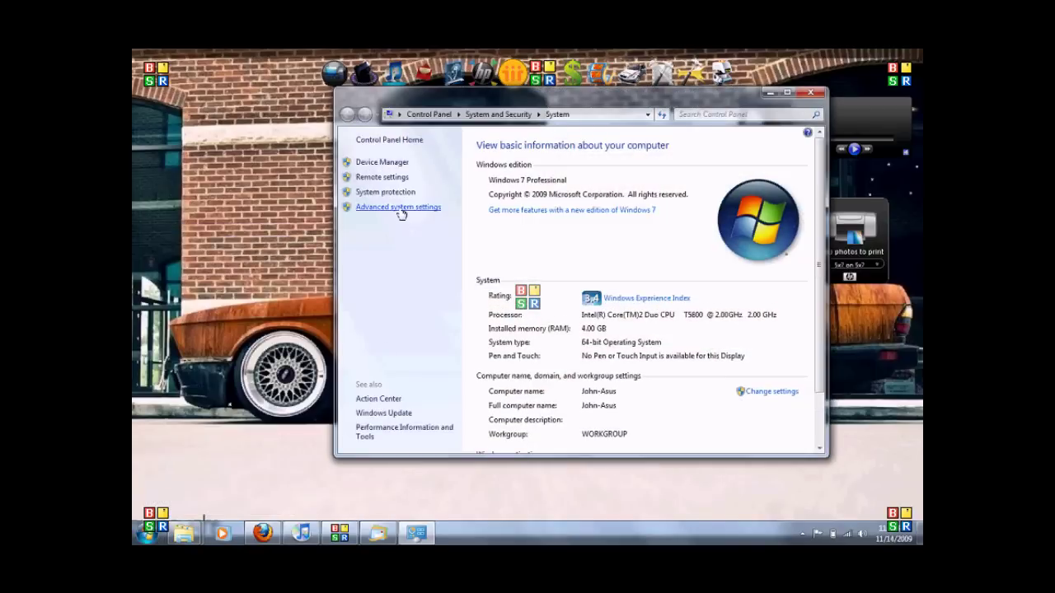
pyautogui.click(400, 209)
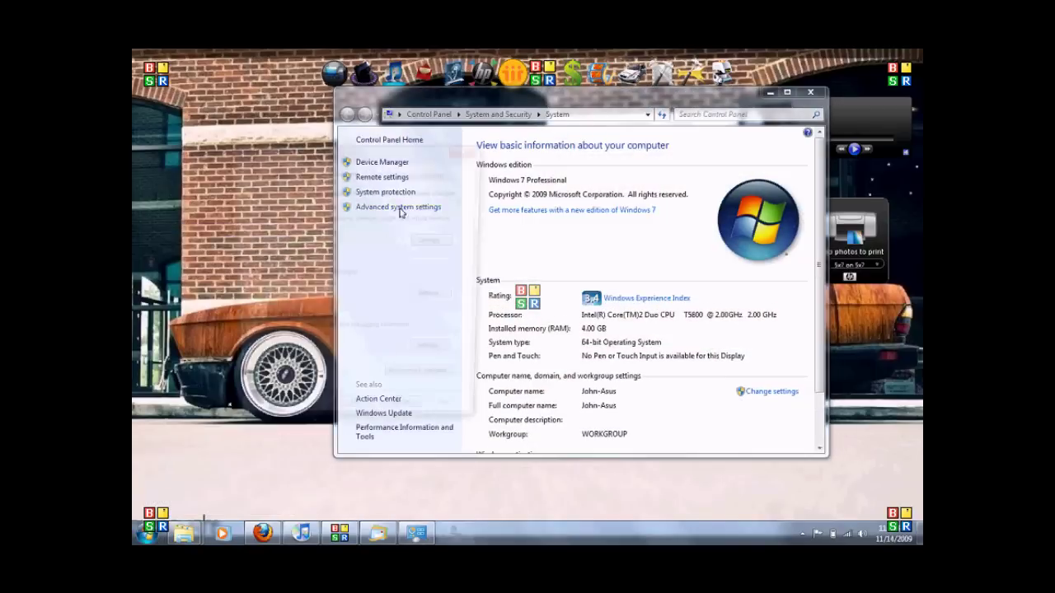
pyautogui.click(260, 173)
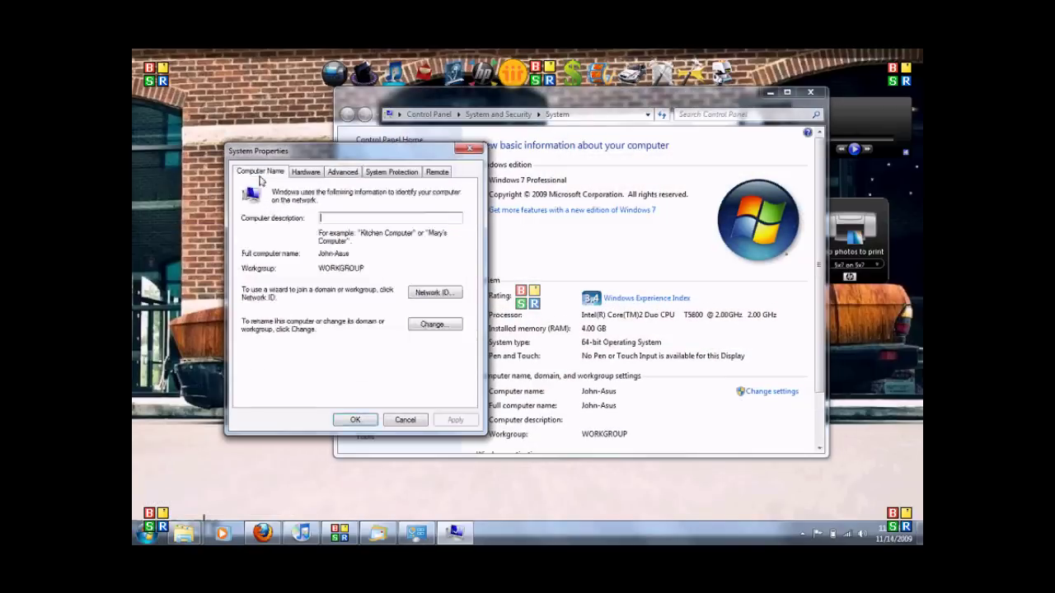
pyautogui.click(443, 327)
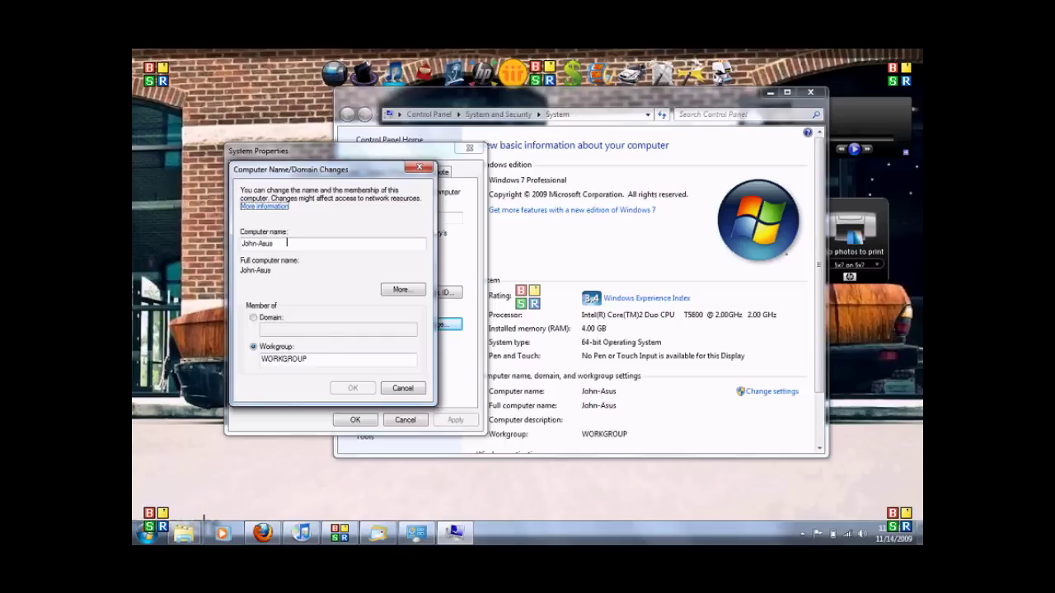
pyautogui.click(402, 388)
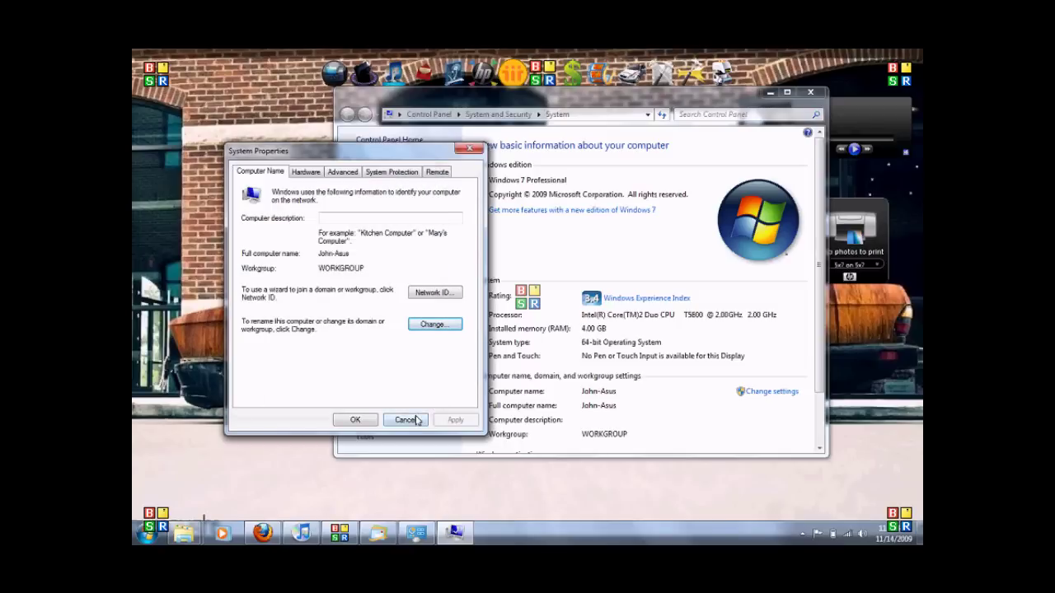
pyautogui.click(416, 420)
pyautogui.click(810, 93)
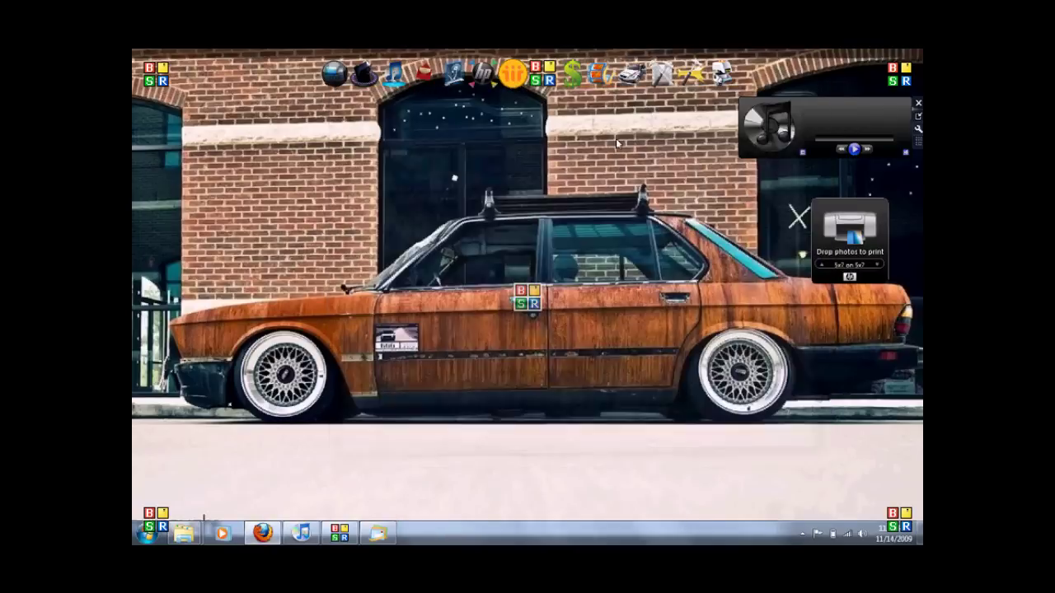
pyautogui.click(147, 534)
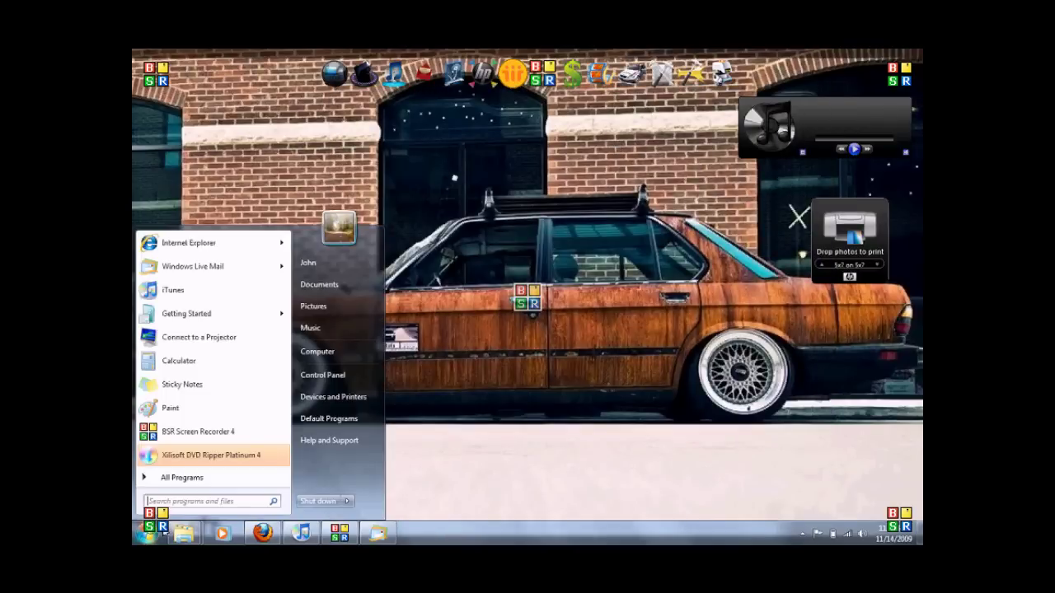
pyautogui.click(312, 352)
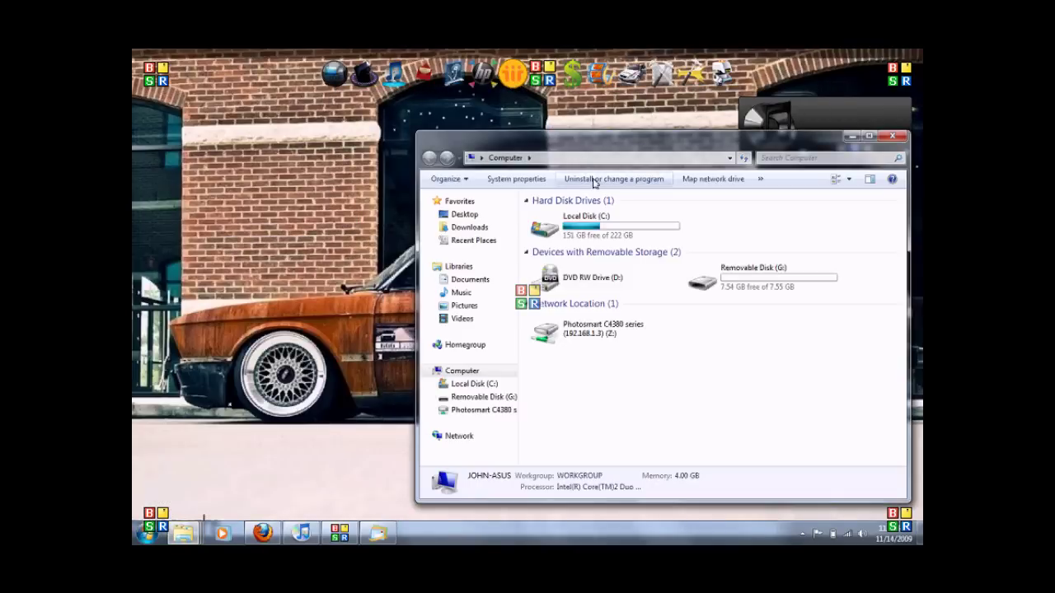
pyautogui.click(712, 179)
pyautogui.click(510, 249)
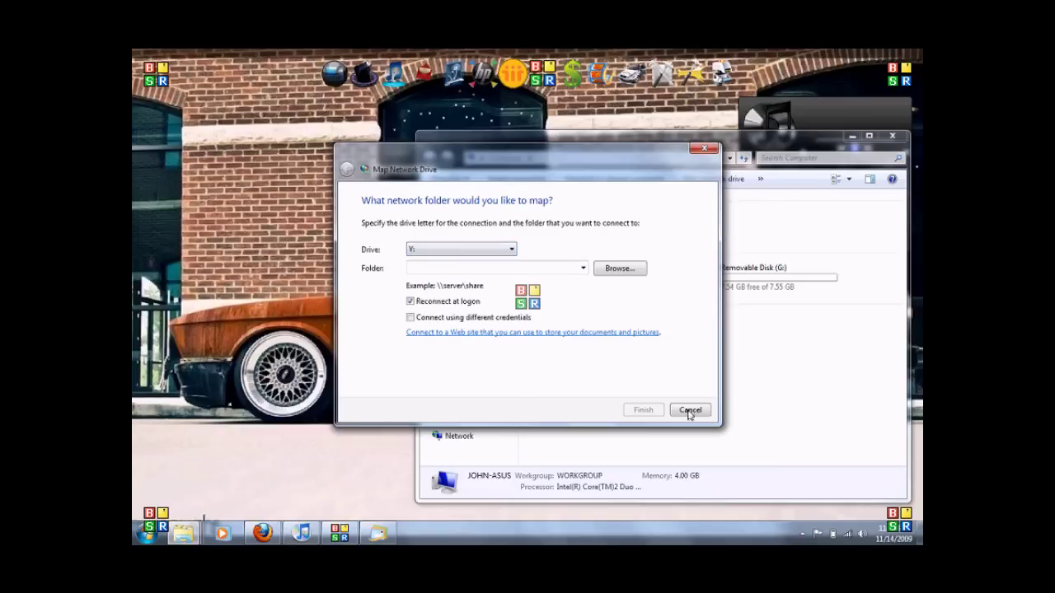
pyautogui.click(688, 410)
pyautogui.click(892, 136)
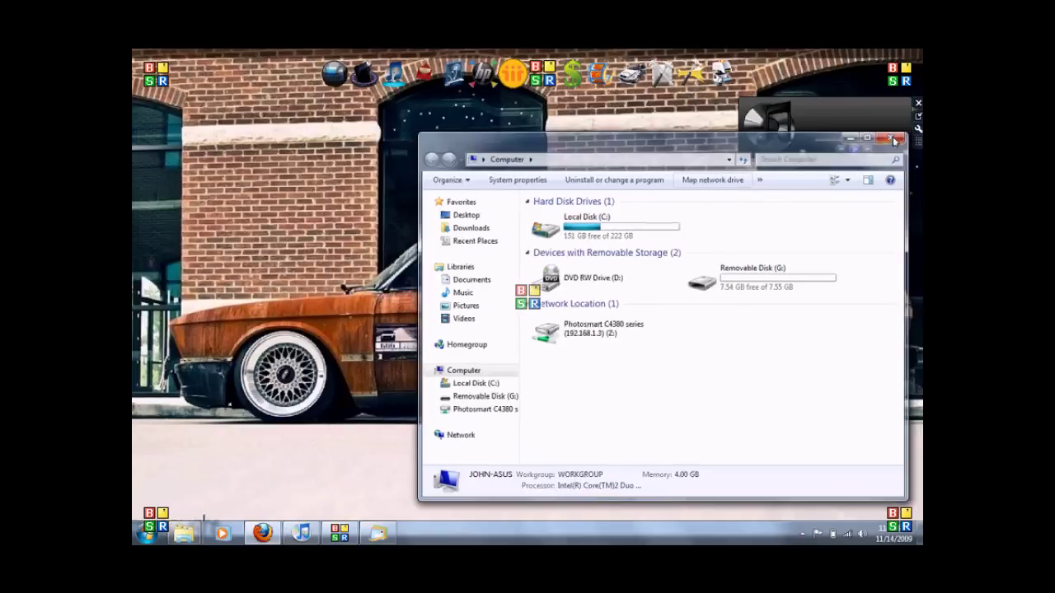
pyautogui.click(147, 534)
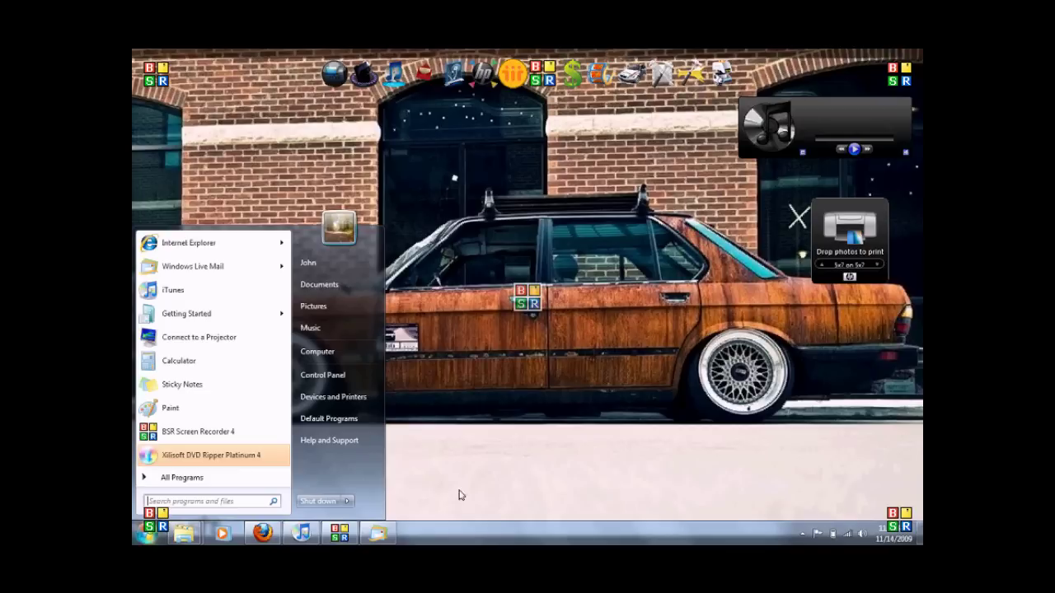
# - Go to Control Panel > Network and Internet > HomeGroup and start creating a homegroup
pyautogui.click(459, 495)
pyautogui.click(136, 537)
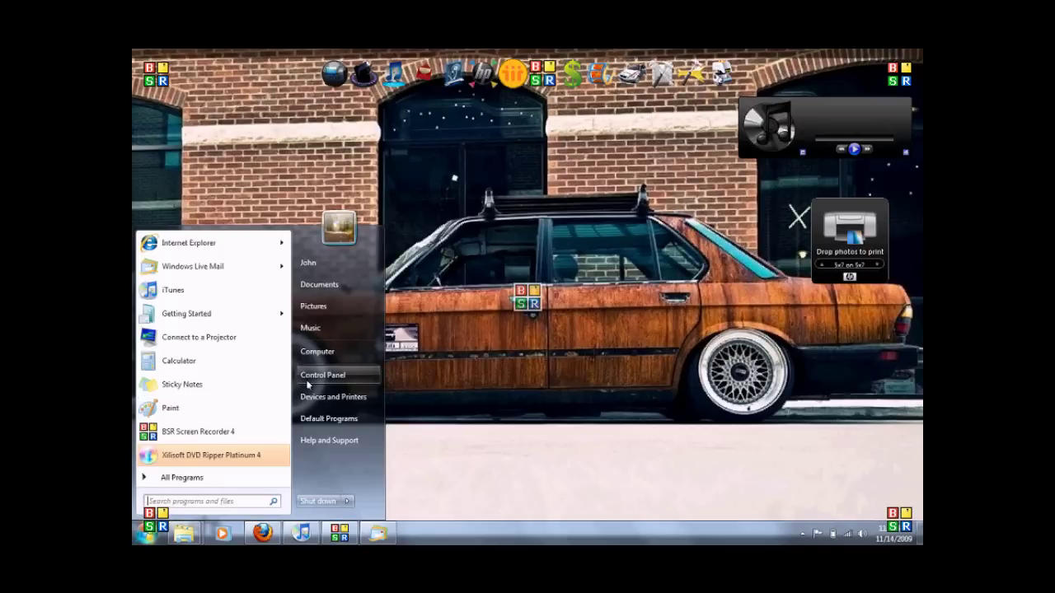
pyautogui.click(329, 371)
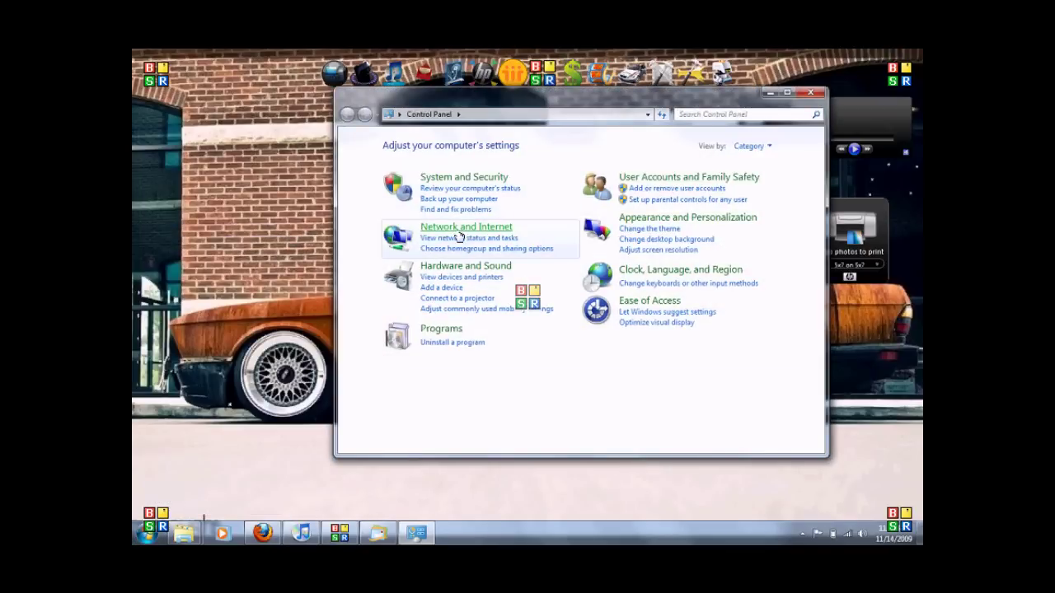
pyautogui.click(428, 229)
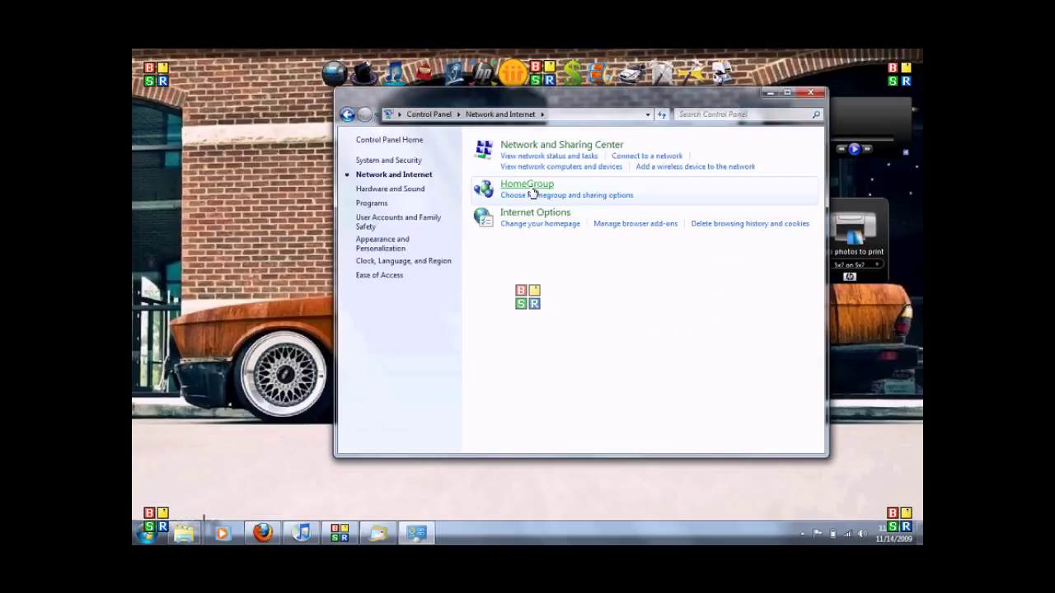
pyautogui.click(533, 193)
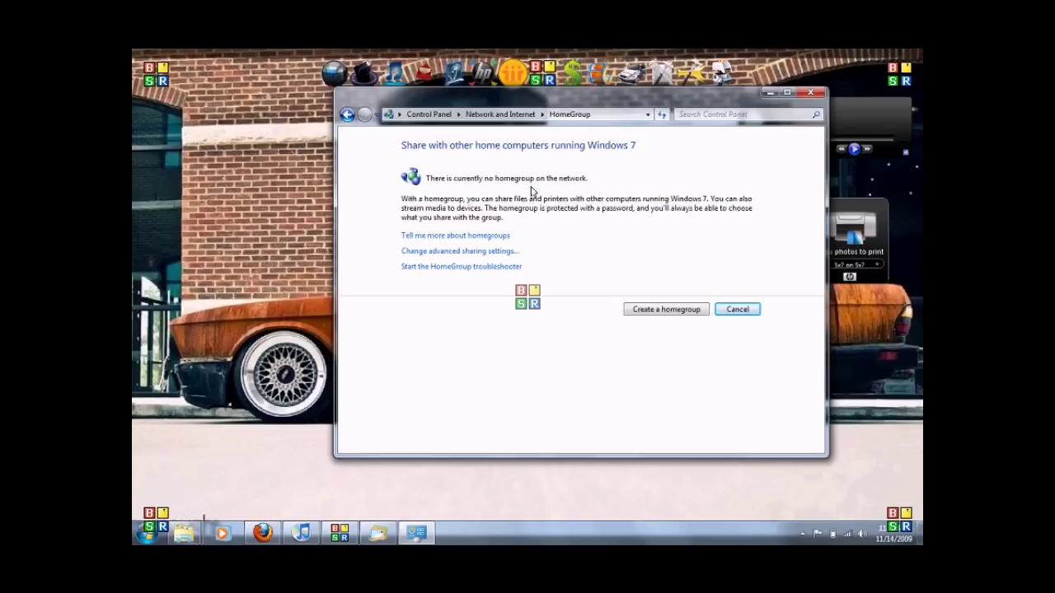
pyautogui.click(650, 310)
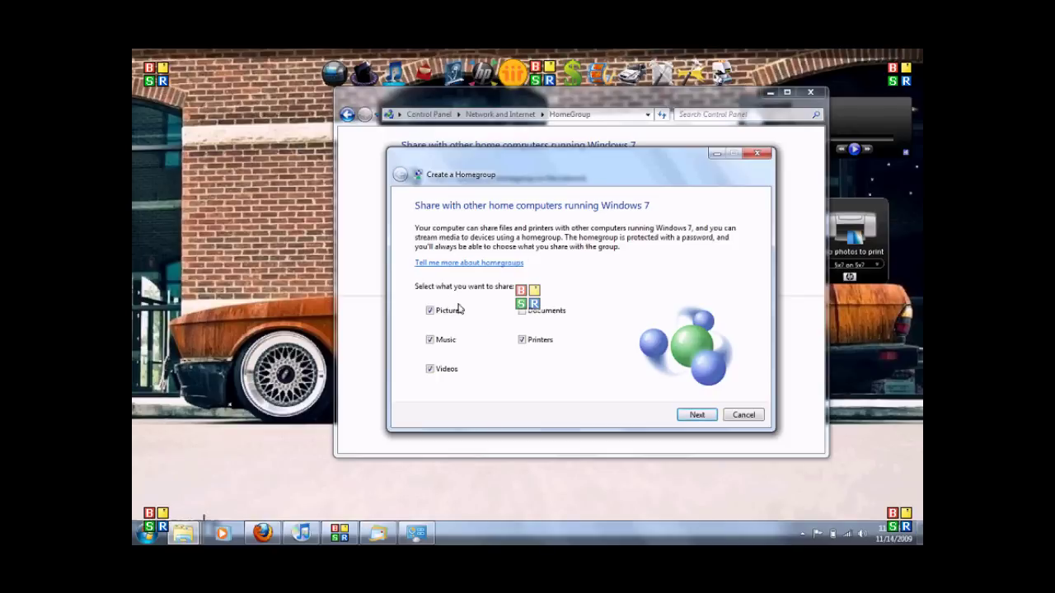
# - Create the homegroup with Documents unchecked, finish after the password, and return to Network and Internet
pyautogui.click(521, 312)
pyautogui.click(697, 414)
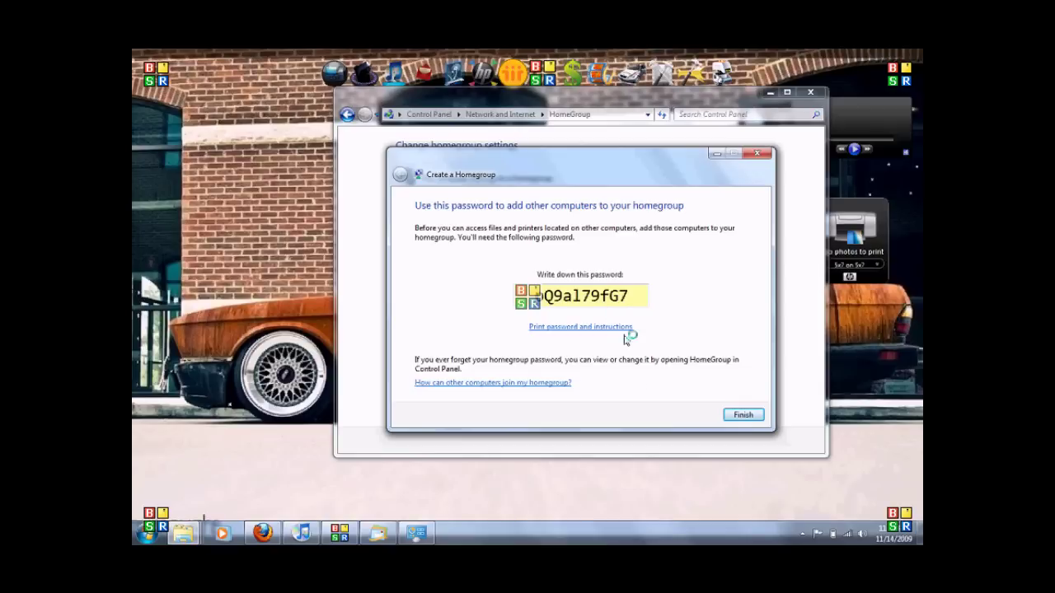
pyautogui.click(742, 415)
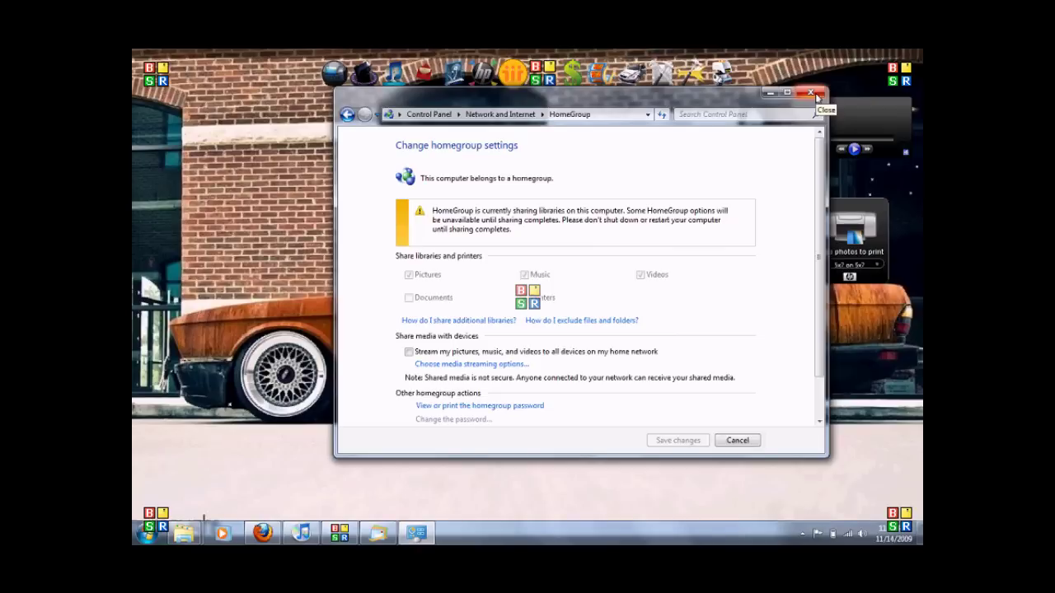
pyautogui.click(735, 439)
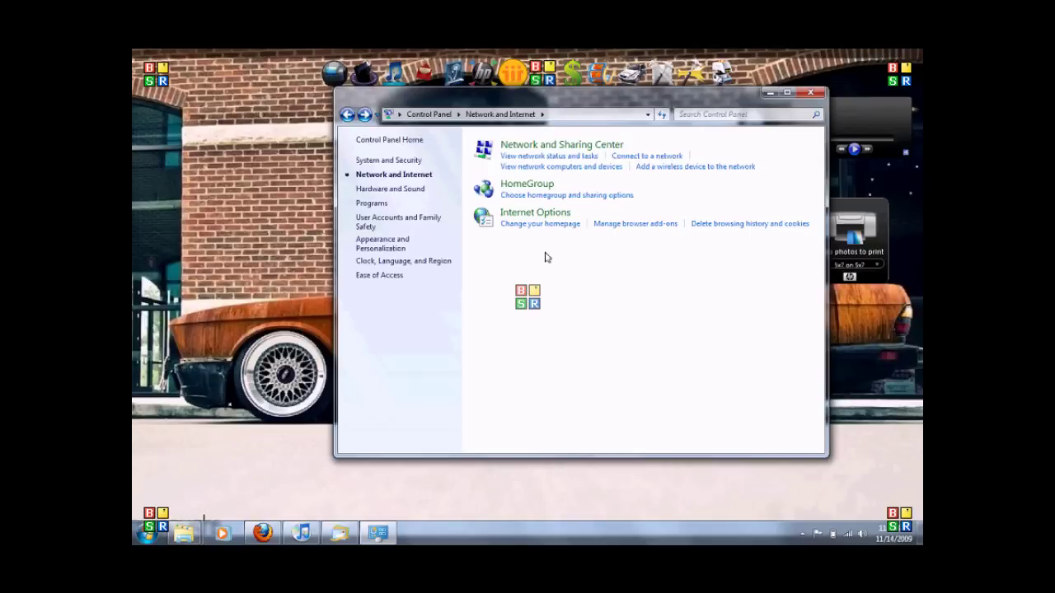
pyautogui.click(548, 198)
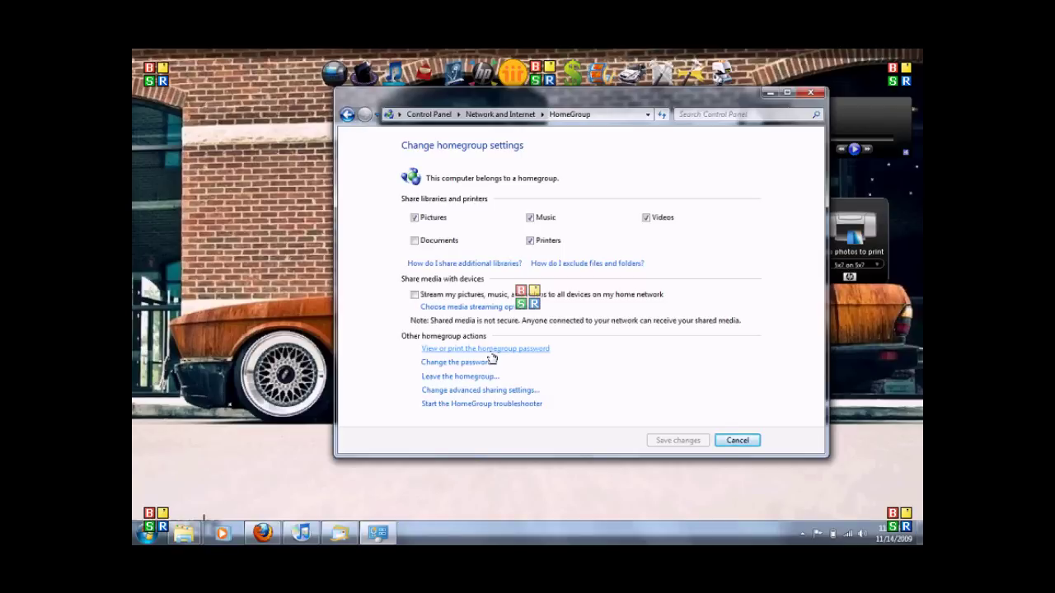
pyautogui.click(490, 351)
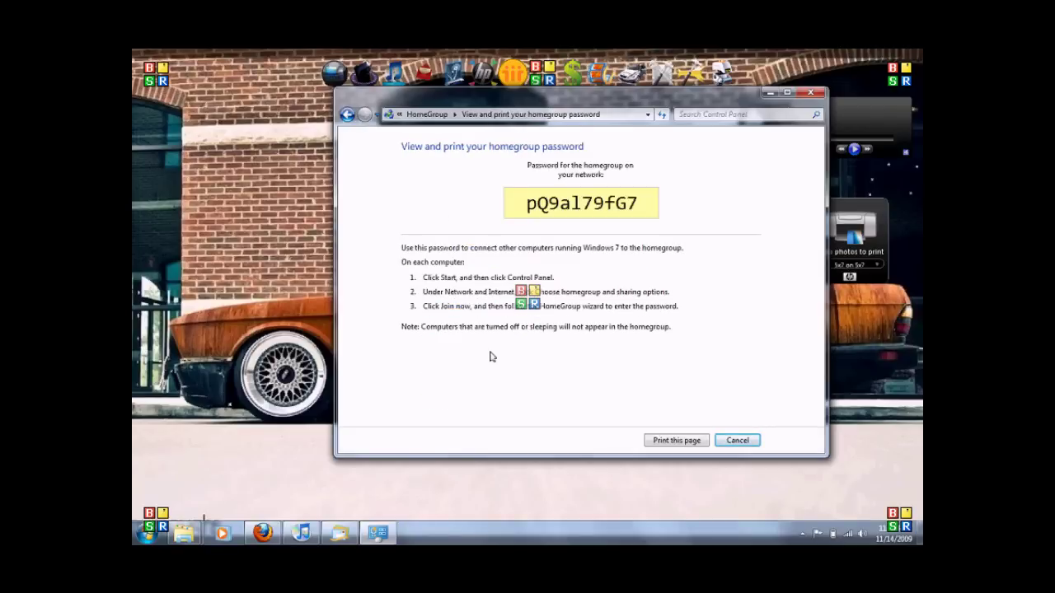
pyautogui.hotkey('alt', 'Left')
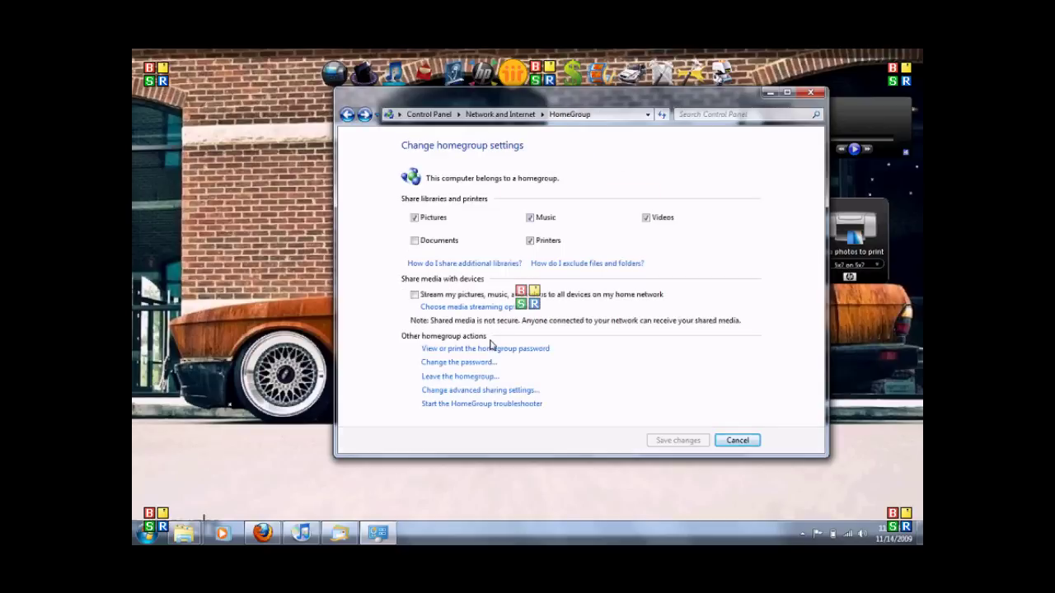
pyautogui.click(506, 389)
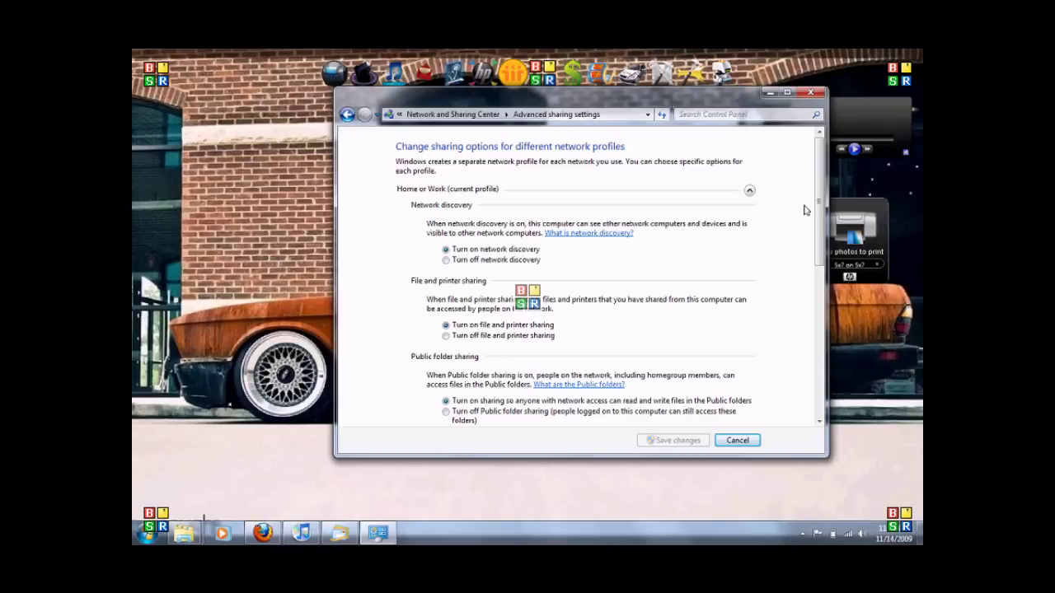
pyautogui.moveTo(821, 216); pyautogui.dragTo(818, 301)
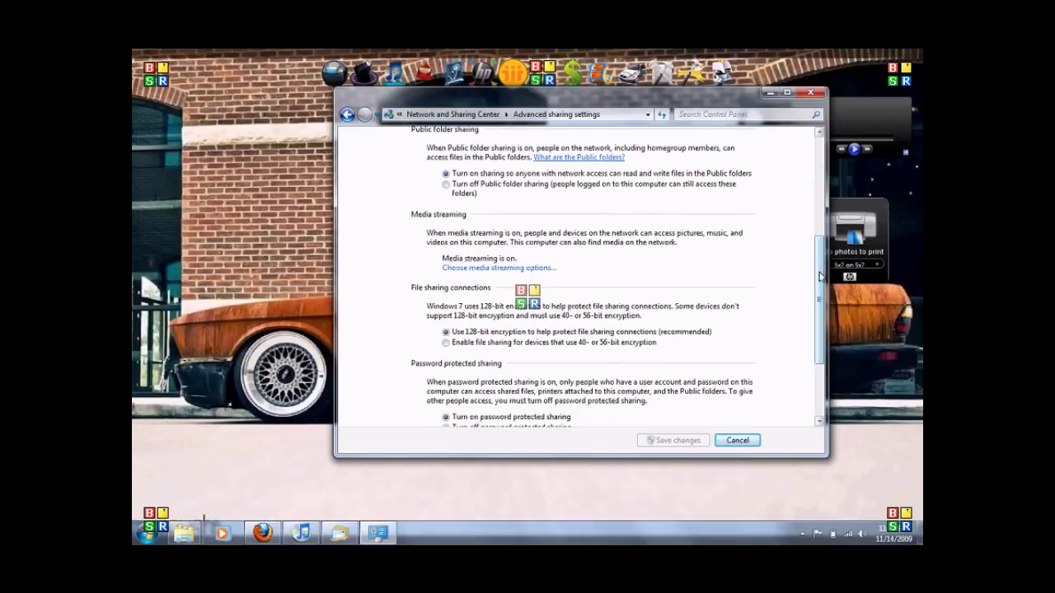
pyautogui.moveTo(820, 276); pyautogui.dragTo(819, 325)
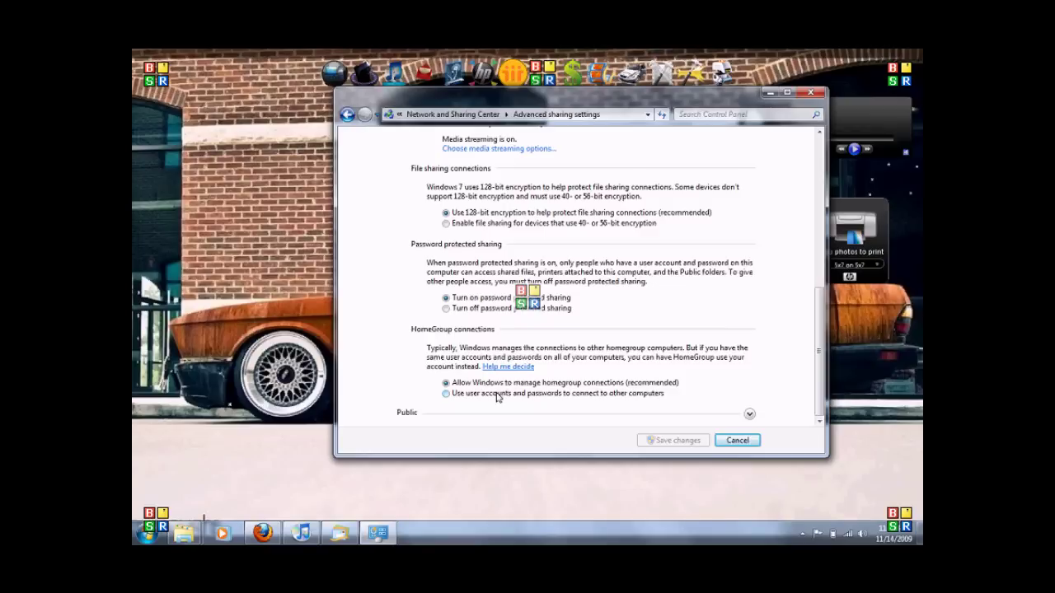
pyautogui.click(734, 443)
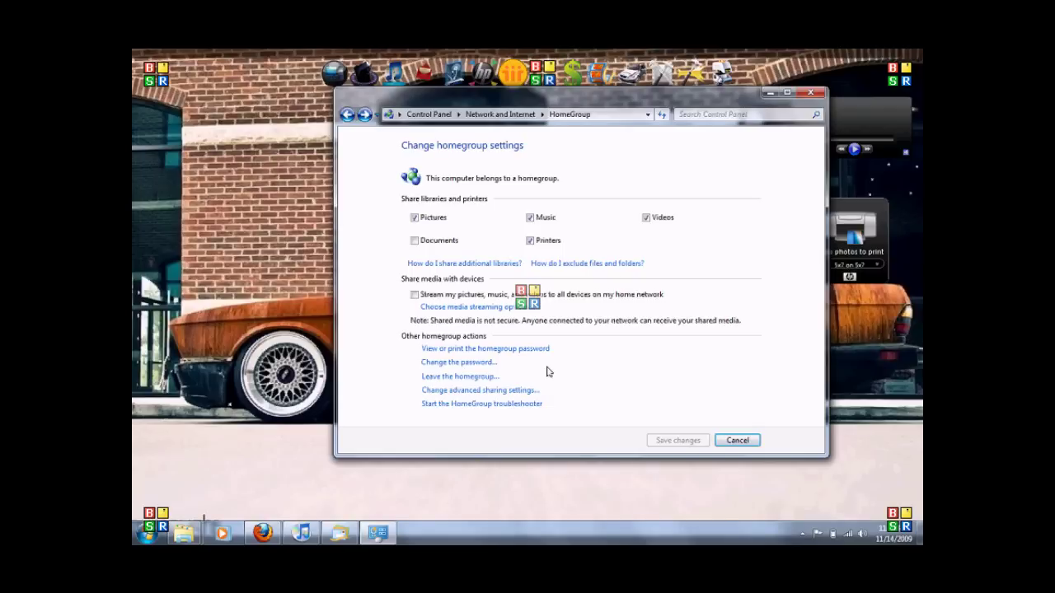
# - Leave the homegroup and finish the confirmation
pyautogui.click(476, 376)
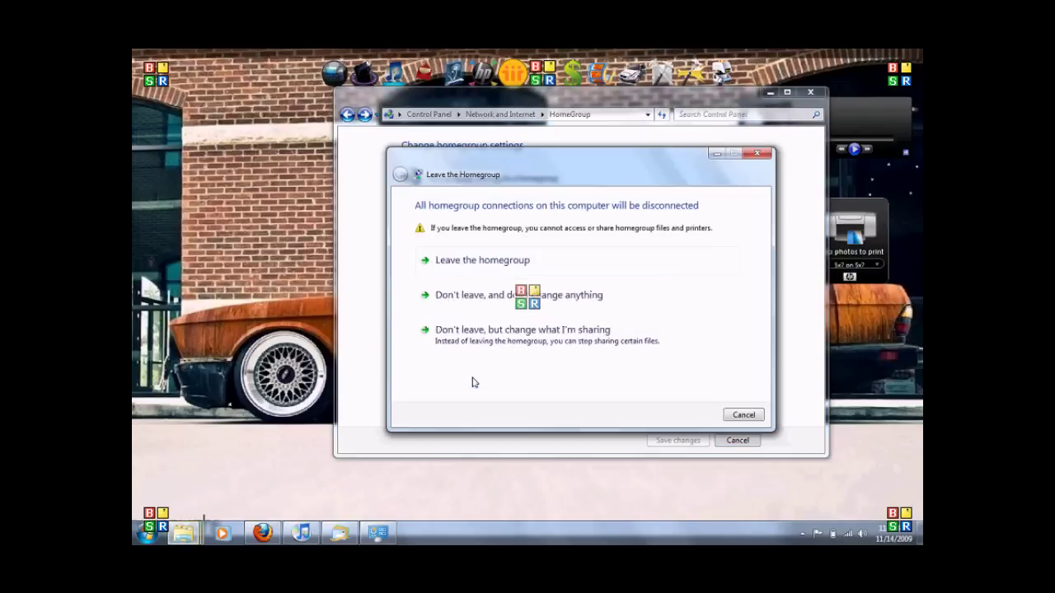
pyautogui.click(469, 269)
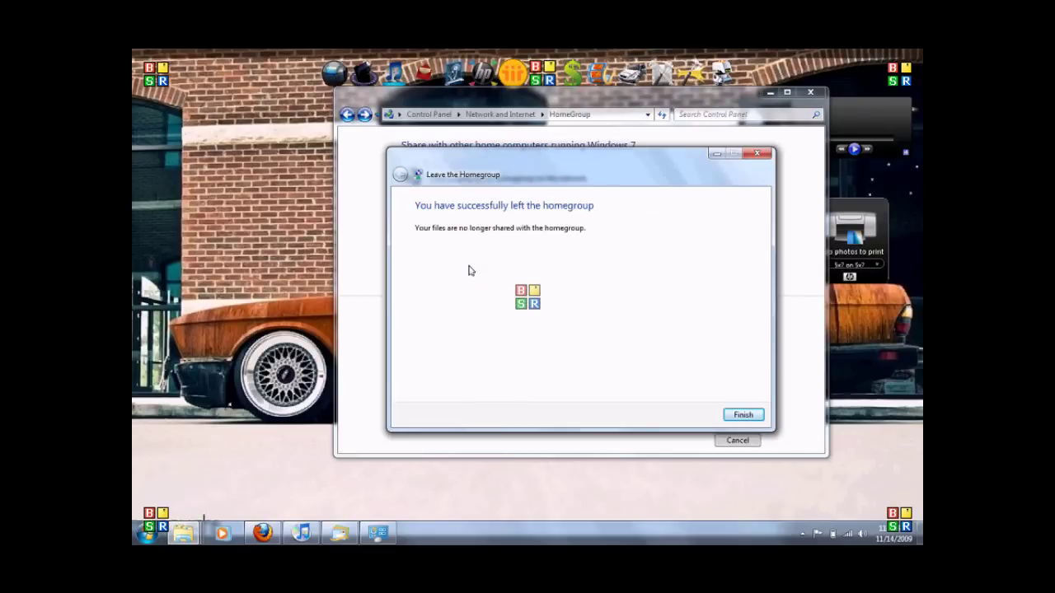
pyautogui.click(741, 415)
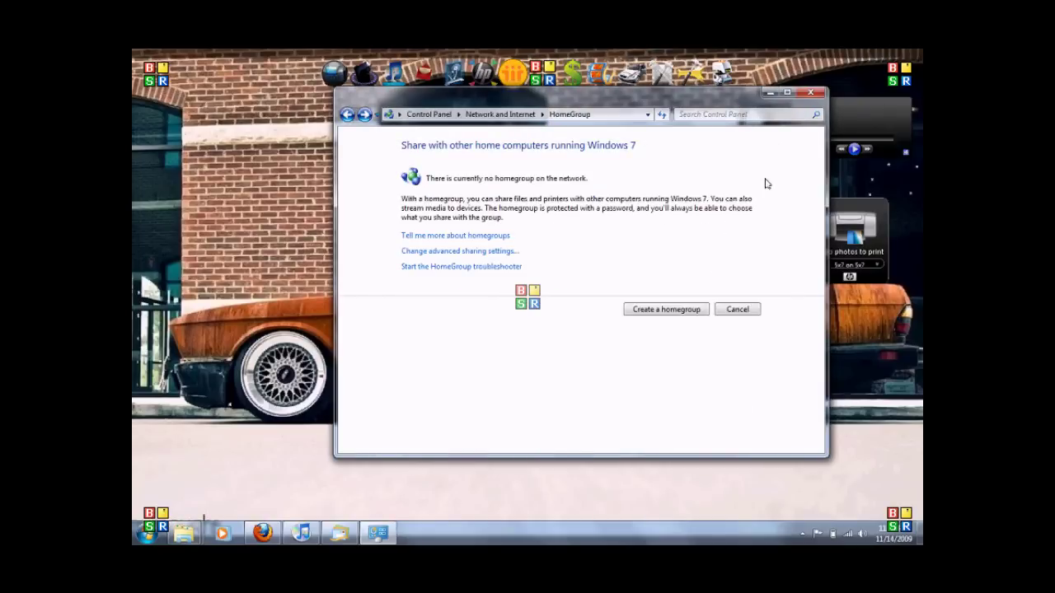
# - Close the HomeGroup window
pyautogui.click(810, 94)
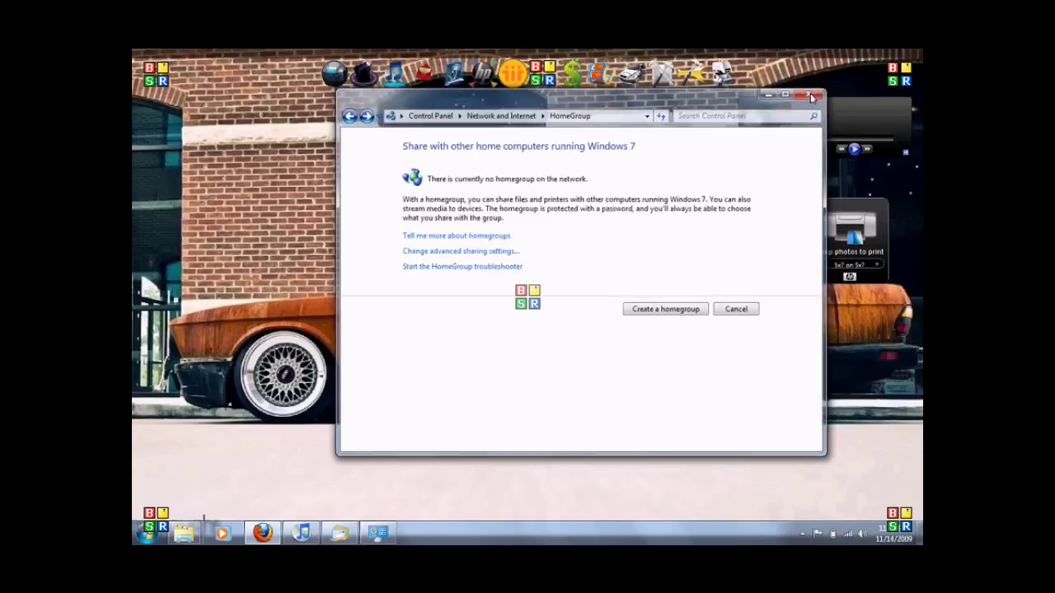